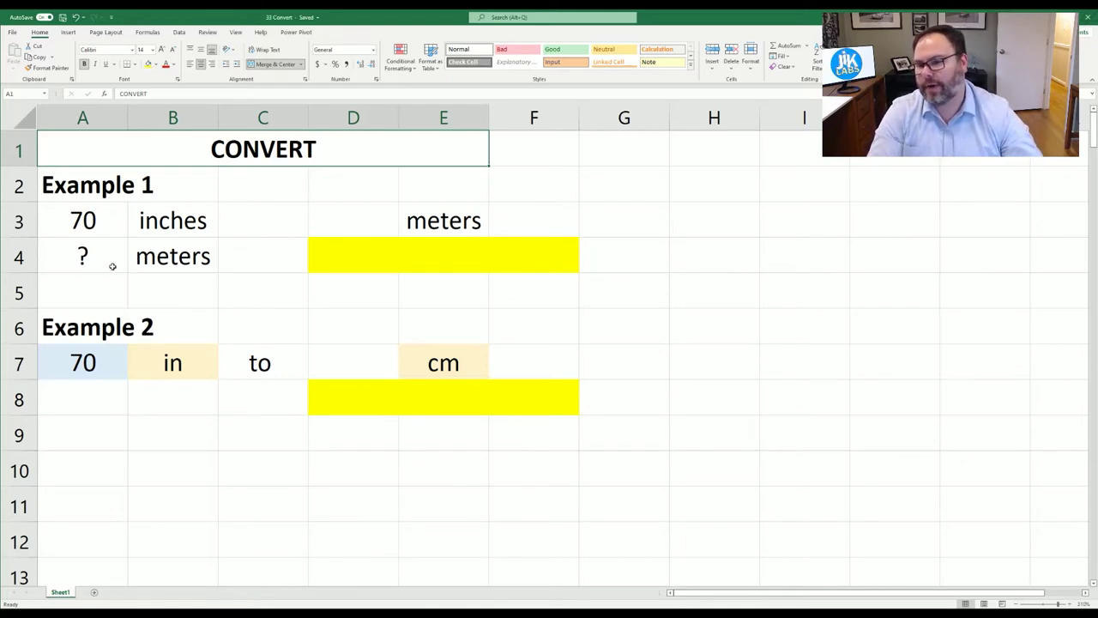
Enter the formula =CONVERT(70,"in","m") in cell D3 to convert 70 inches to meters.
{"action": "left_click", "coordinate": [365, 221]}
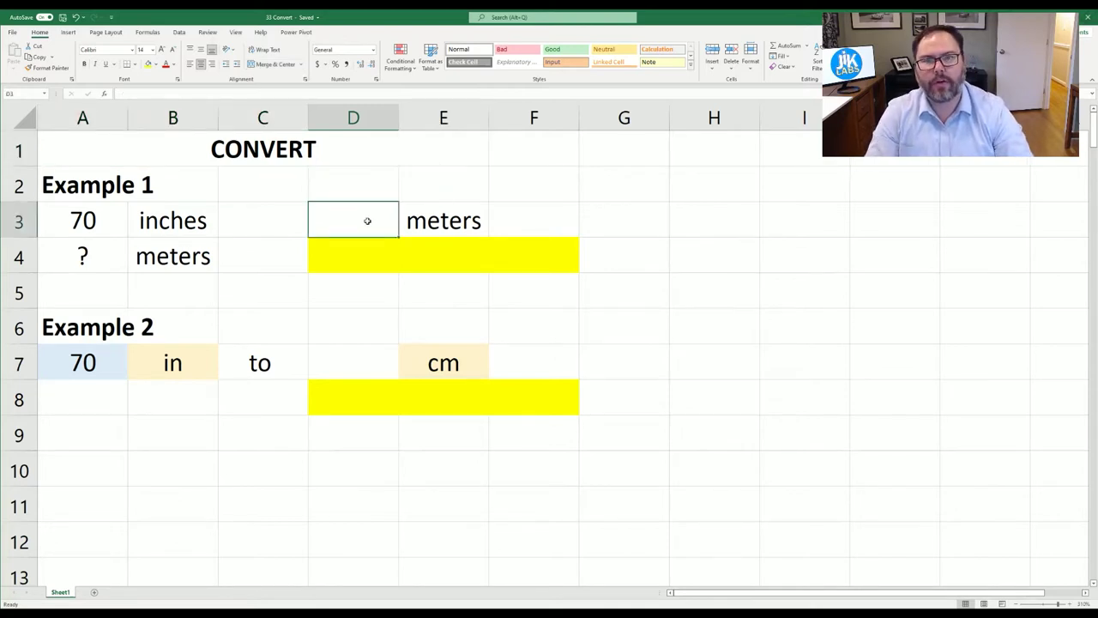
{"action": "type", "text": "="}
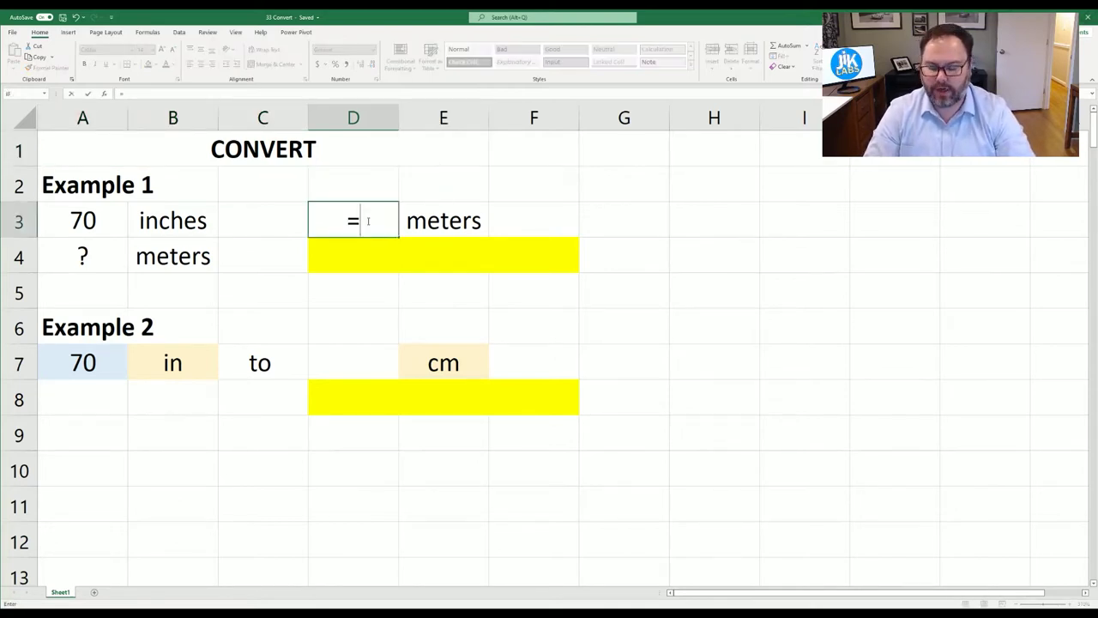
{"action": "type", "text": "c"}
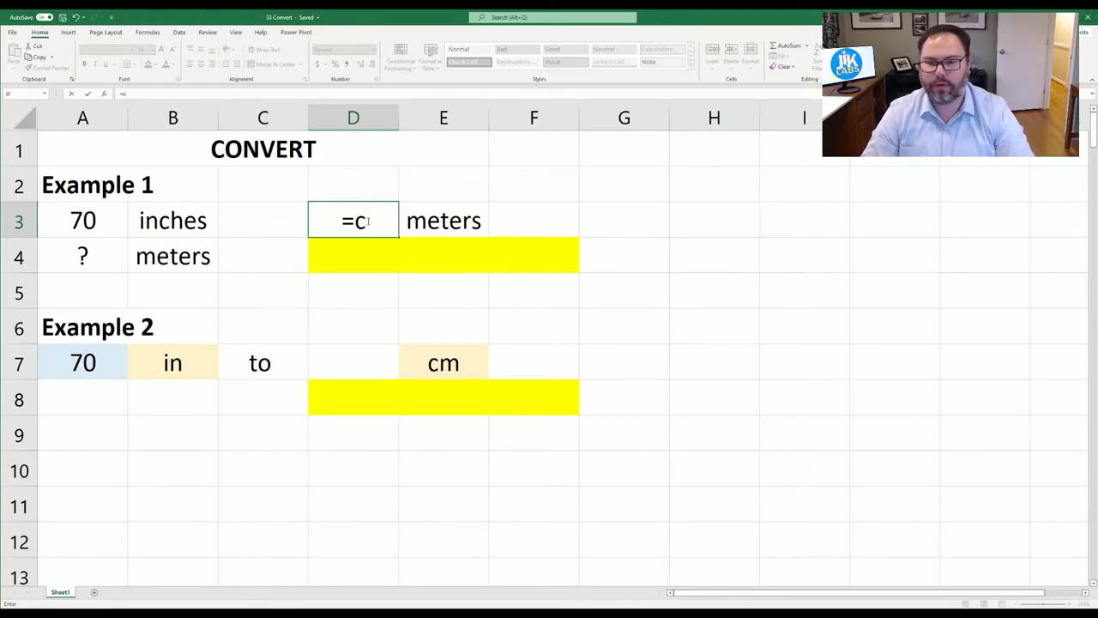
{"action": "type", "text": "onv"}
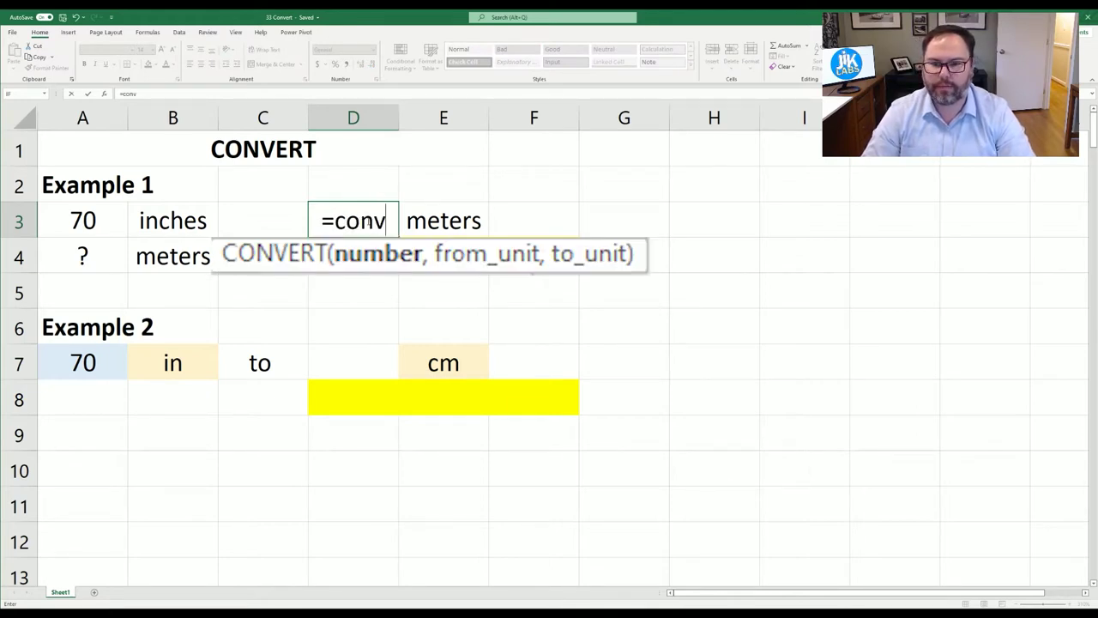
{"action": "key", "text": "Tab"}
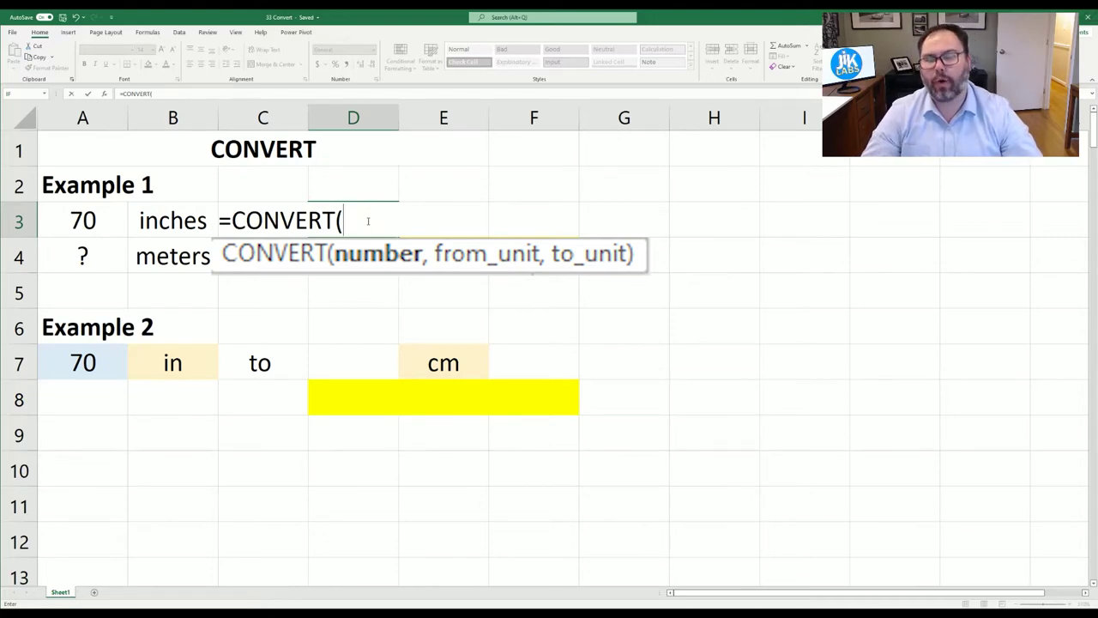
{"action": "type", "text": "70,"}
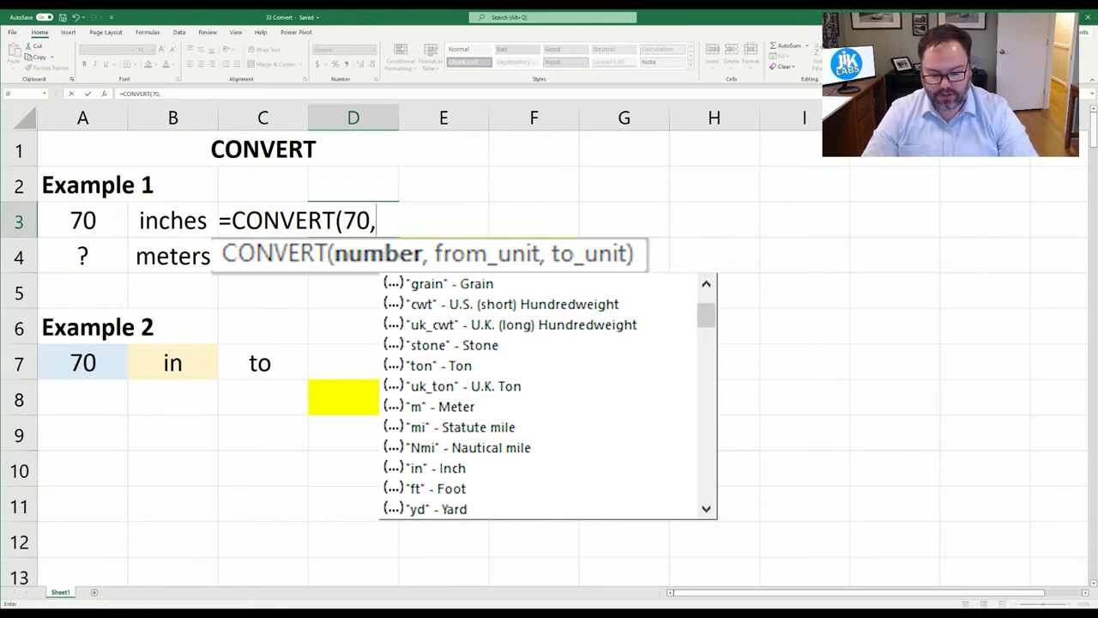
{"action": "type", "text": "\""}
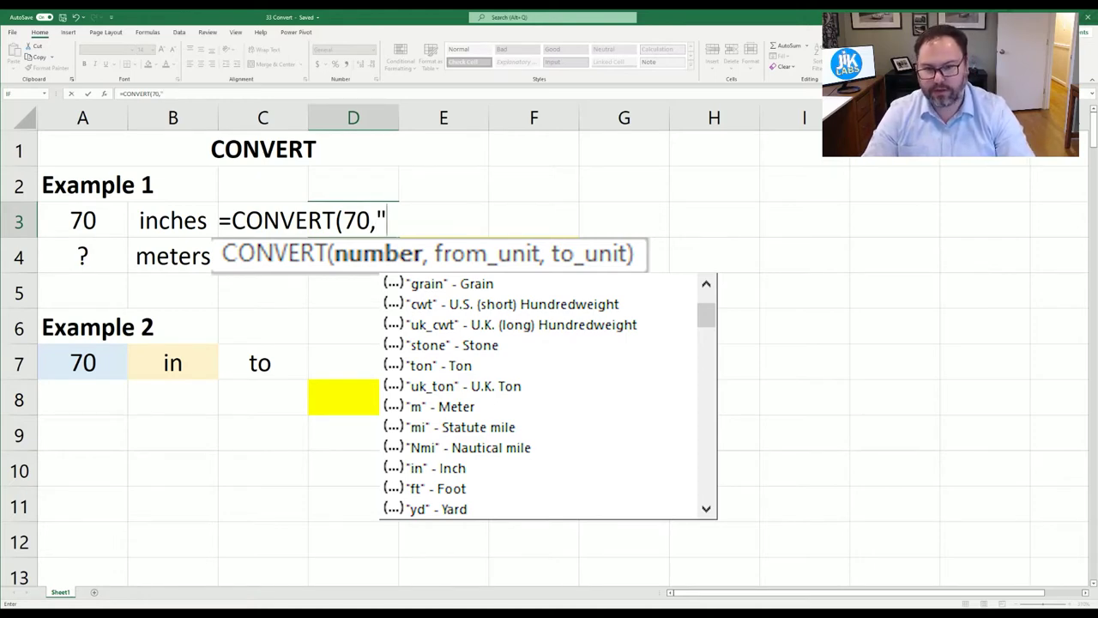
{"action": "type", "text": "in\""}
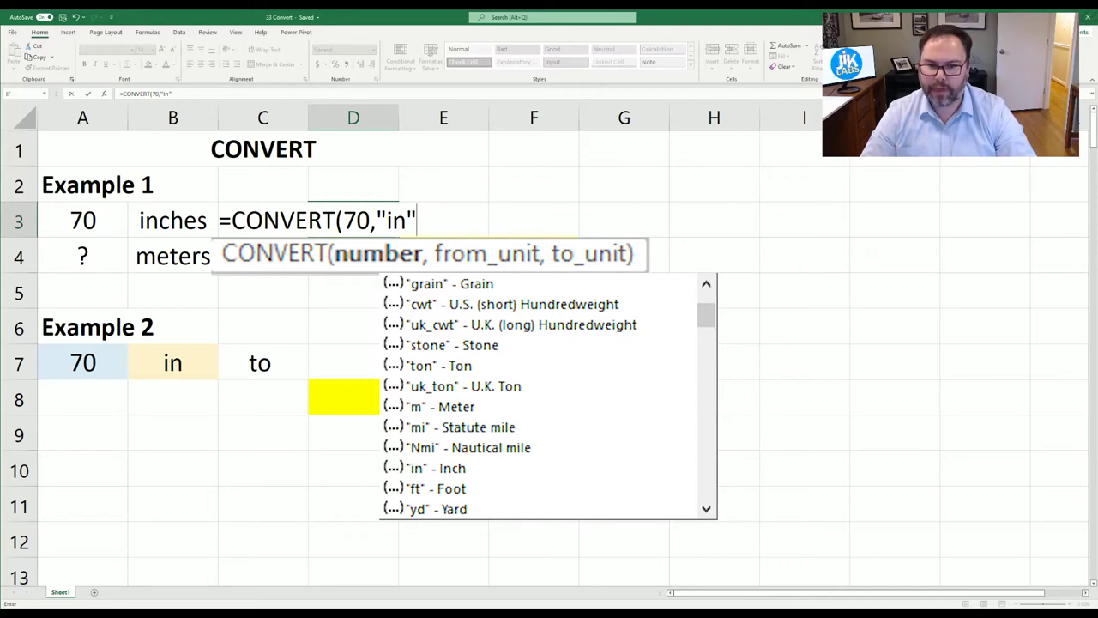
{"action": "type", "text": ","}
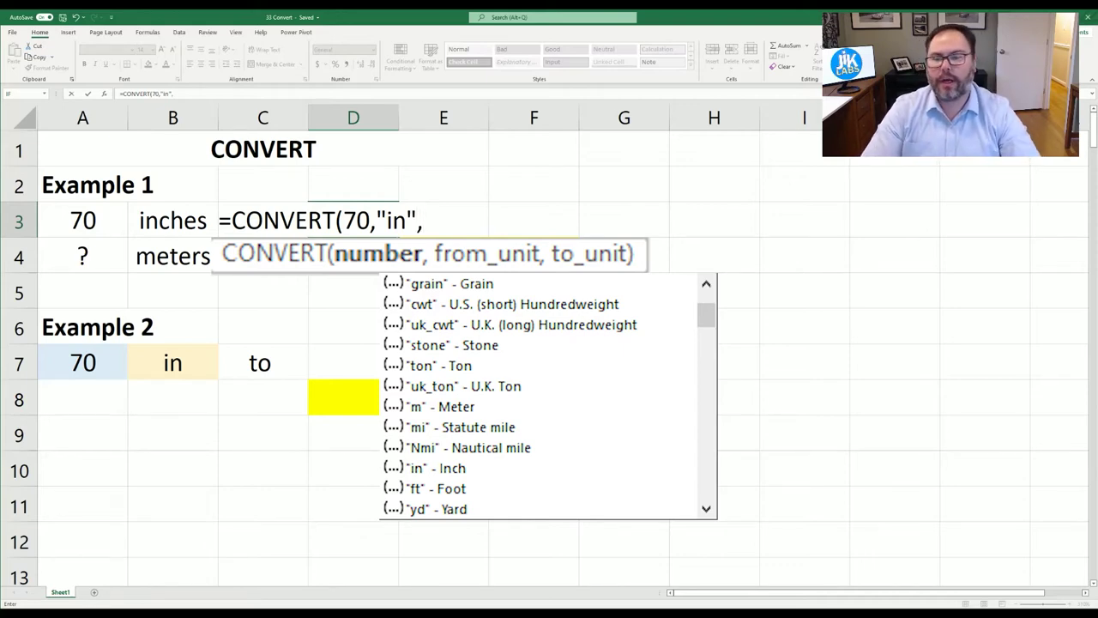
{"action": "type", "text": "\""}
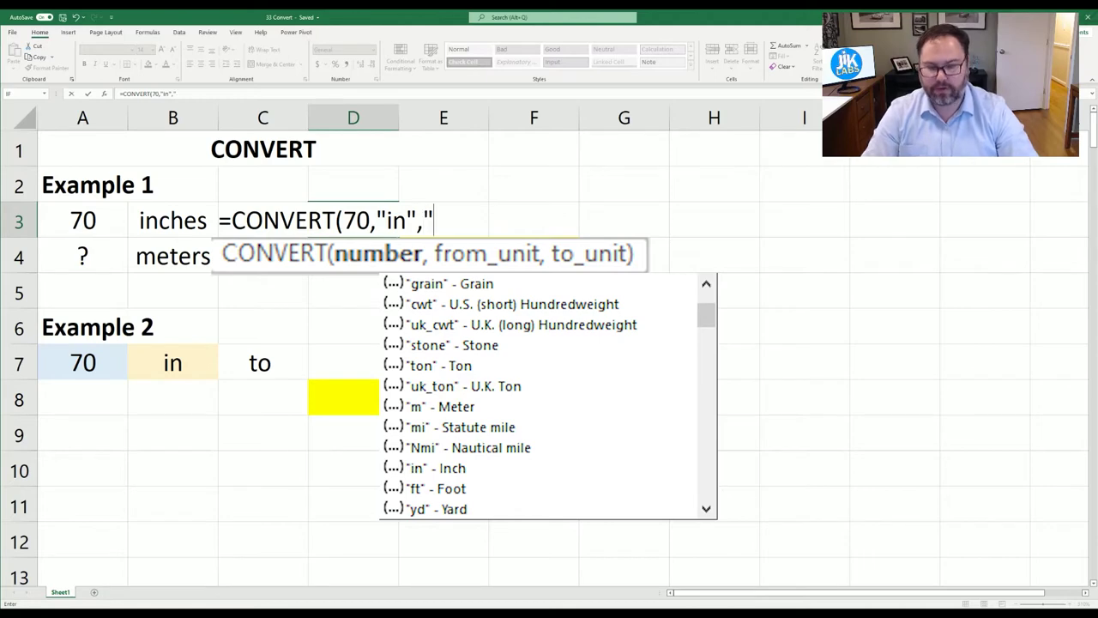
{"action": "type", "text": "m"}
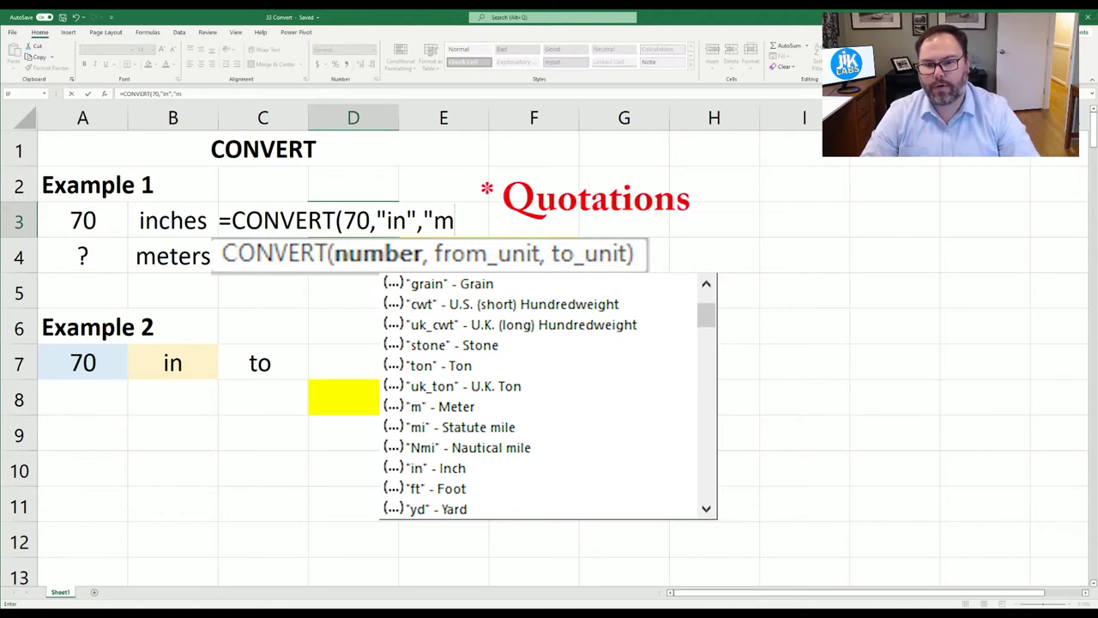
{"action": "type", "text": "\""}
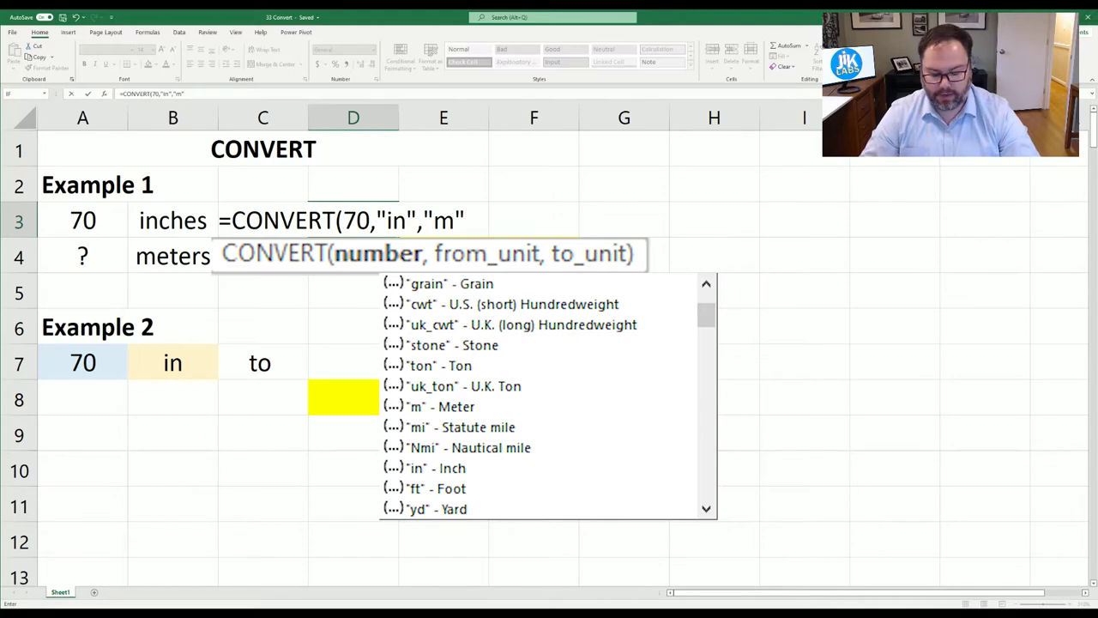
{"action": "type", "text": ")"}
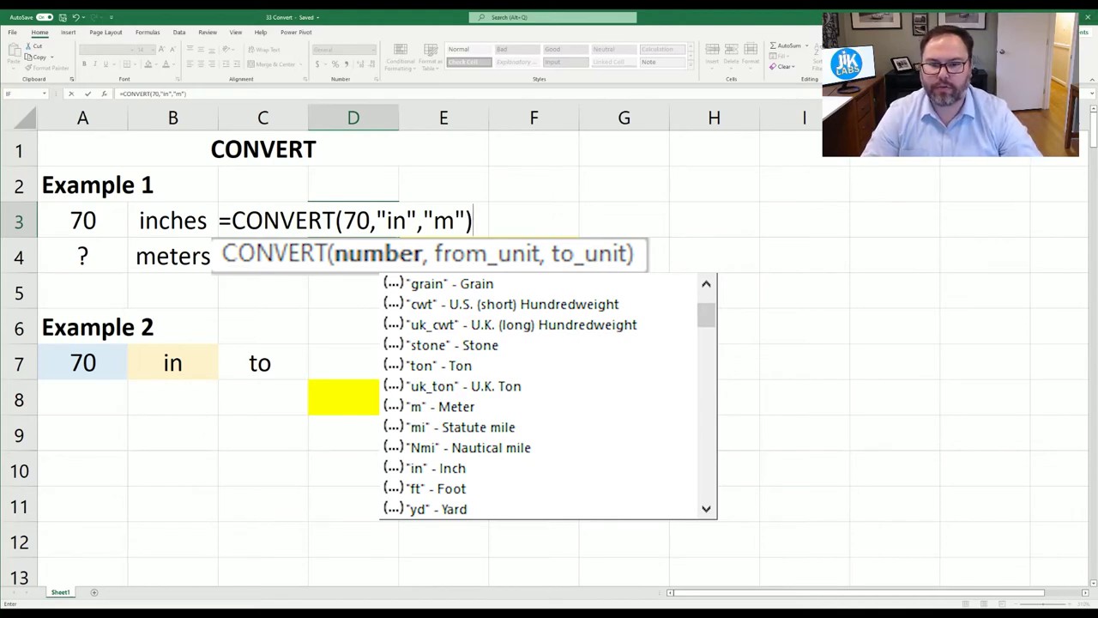
{"action": "key", "text": "Return"}
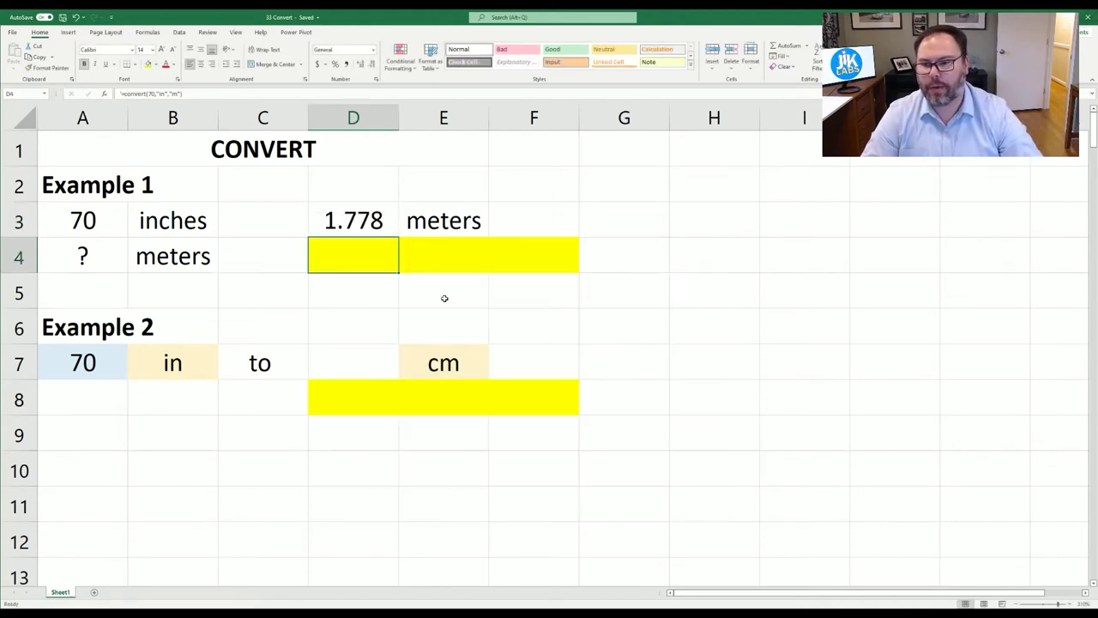
Change the font color of the hidden formula text in cell D4 to black.
{"action": "key", "text": "Up"}
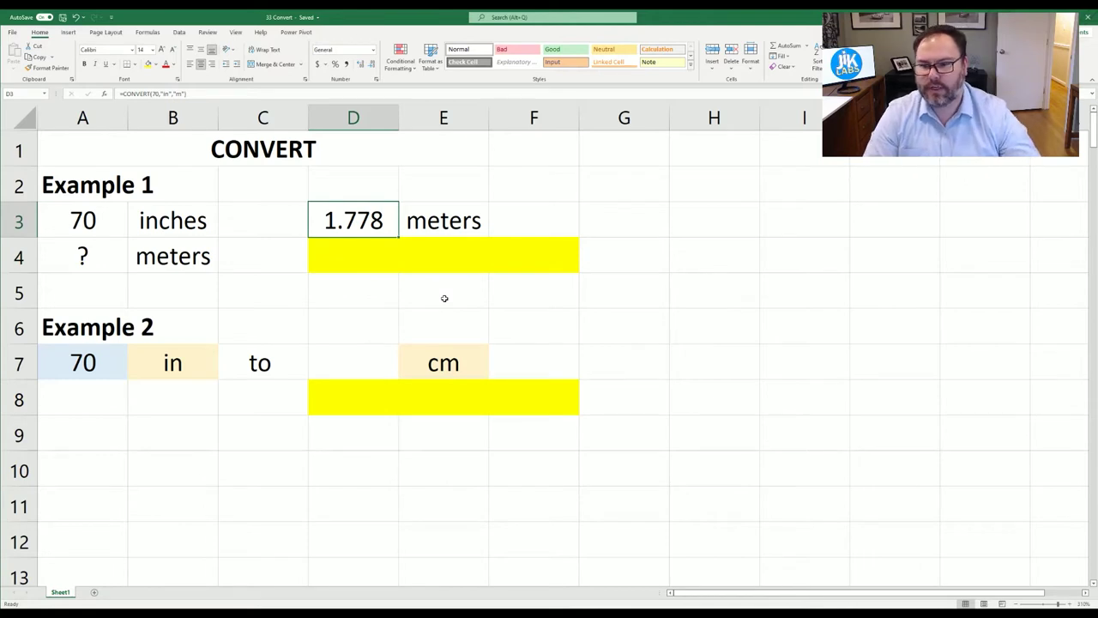
{"action": "left_click", "coordinate": [369, 257]}
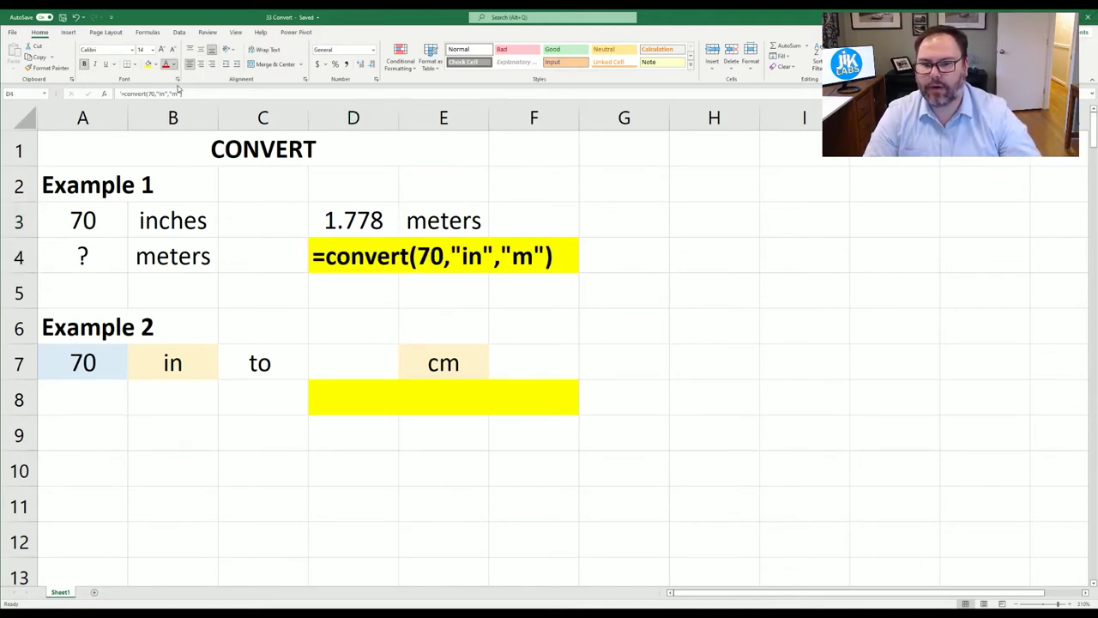
{"action": "key", "text": "Right"}
{"action": "key", "text": "Right"}
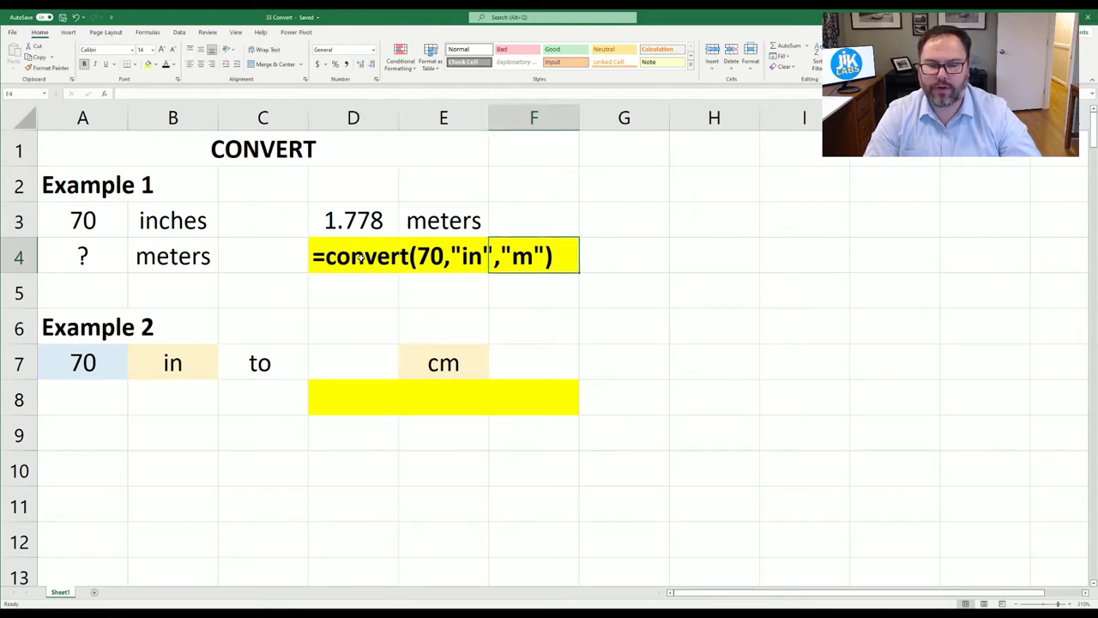
{"action": "left_click", "coordinate": [360, 257]}
Try an uppercase "M" as the target unit in D3's CONVERT formula, and undo that change.
{"action": "left_click", "coordinate": [359, 225]}
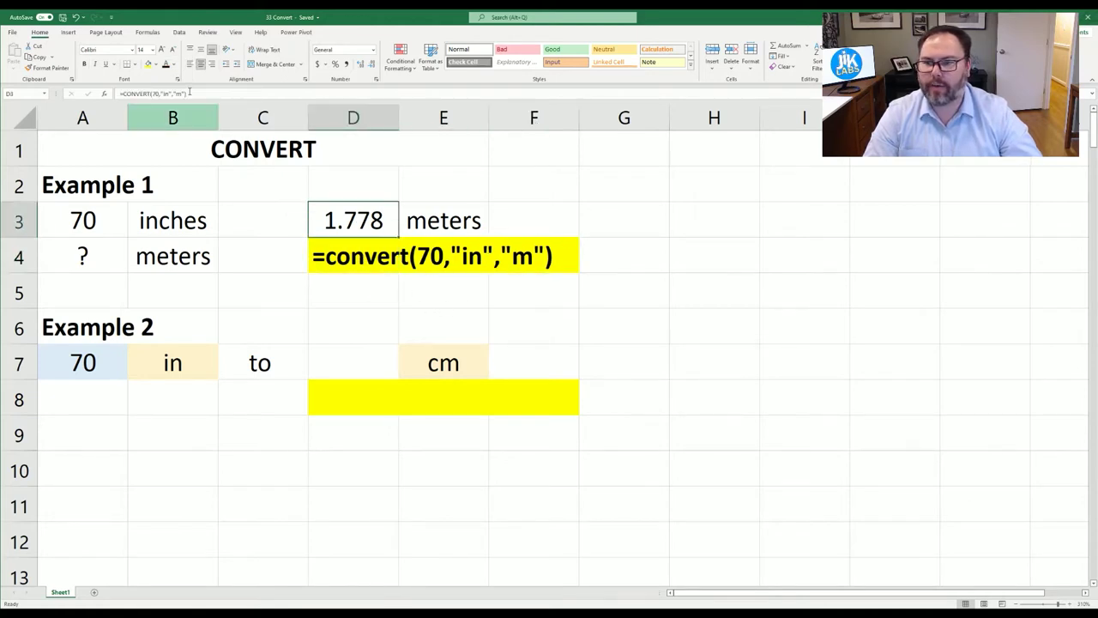
{"action": "key", "text": "F2"}
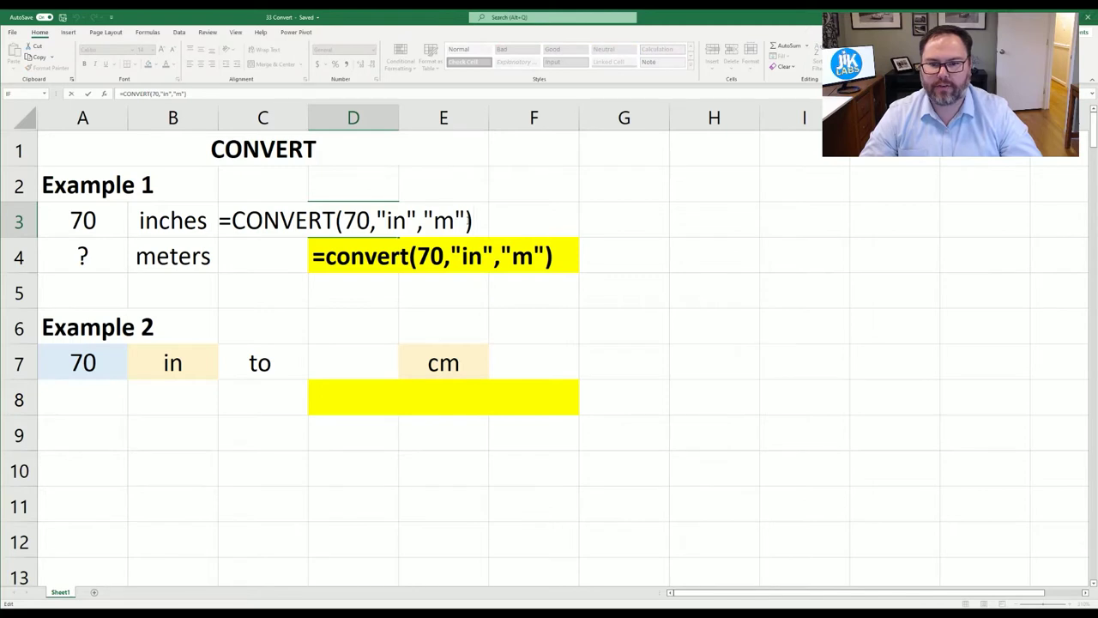
{"action": "key", "text": "BackSpace"}
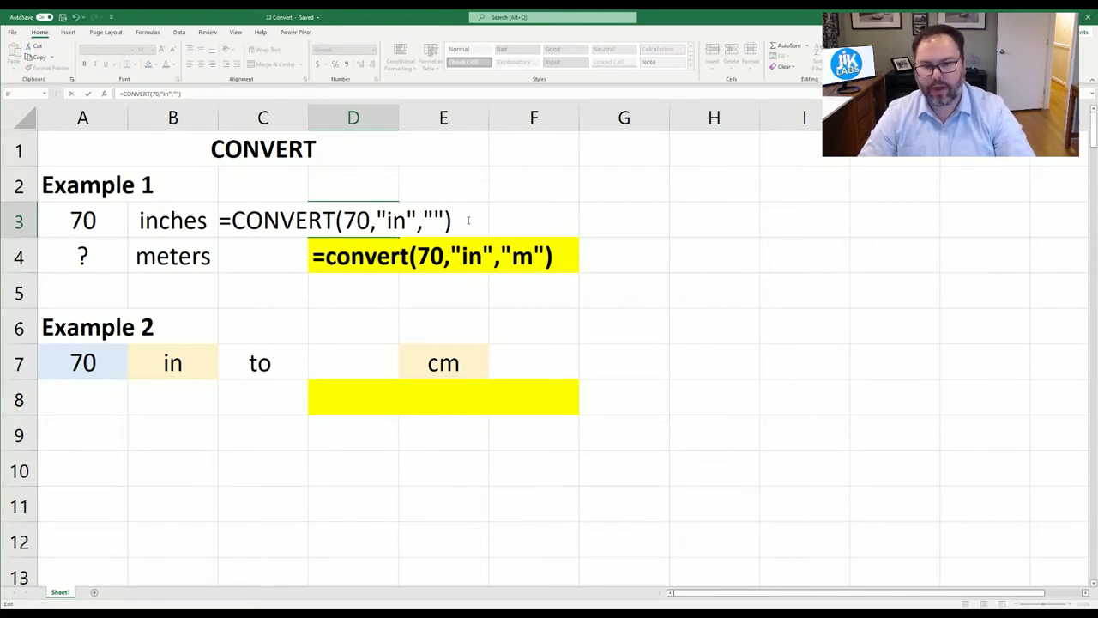
{"action": "type", "text": "M"}
{"action": "key", "text": "Return"}
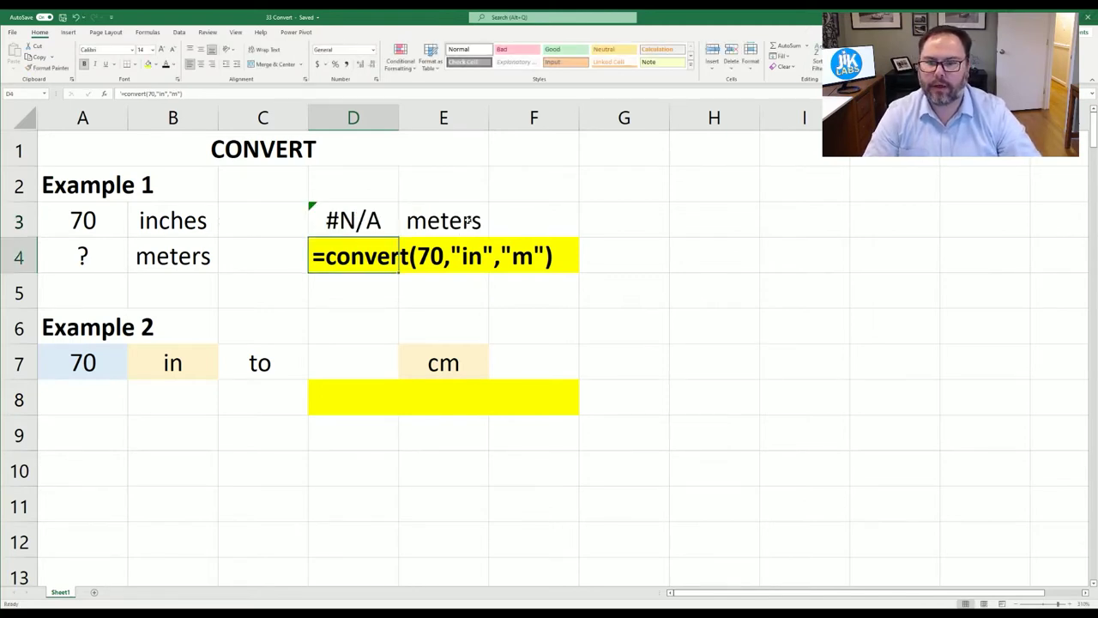
{"action": "key", "text": "Up"}
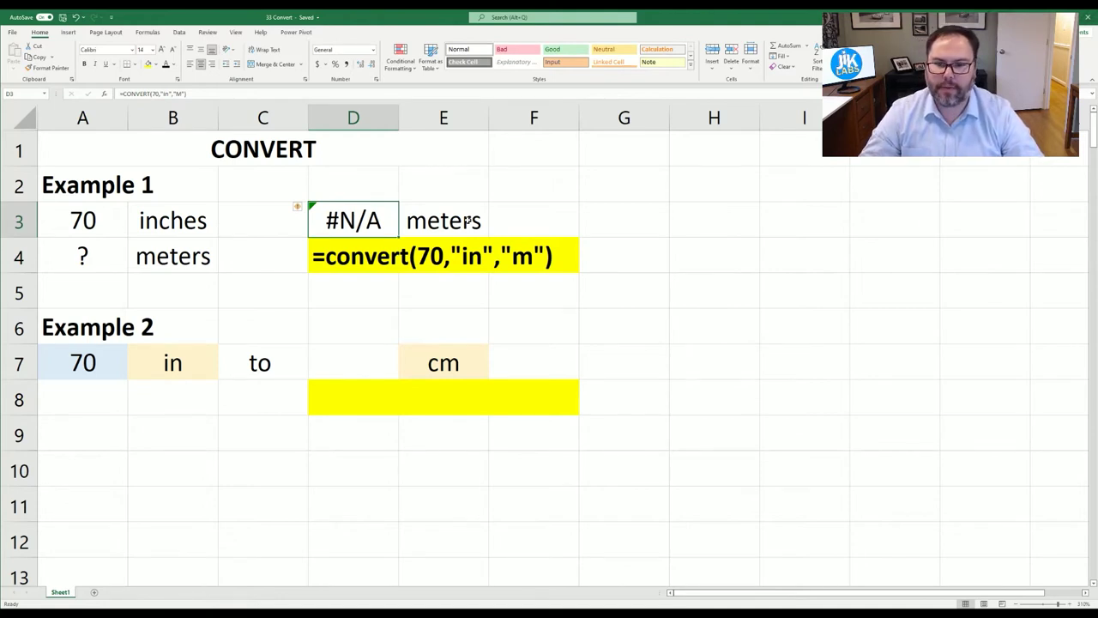
{"action": "key", "text": "ctrl+z"}
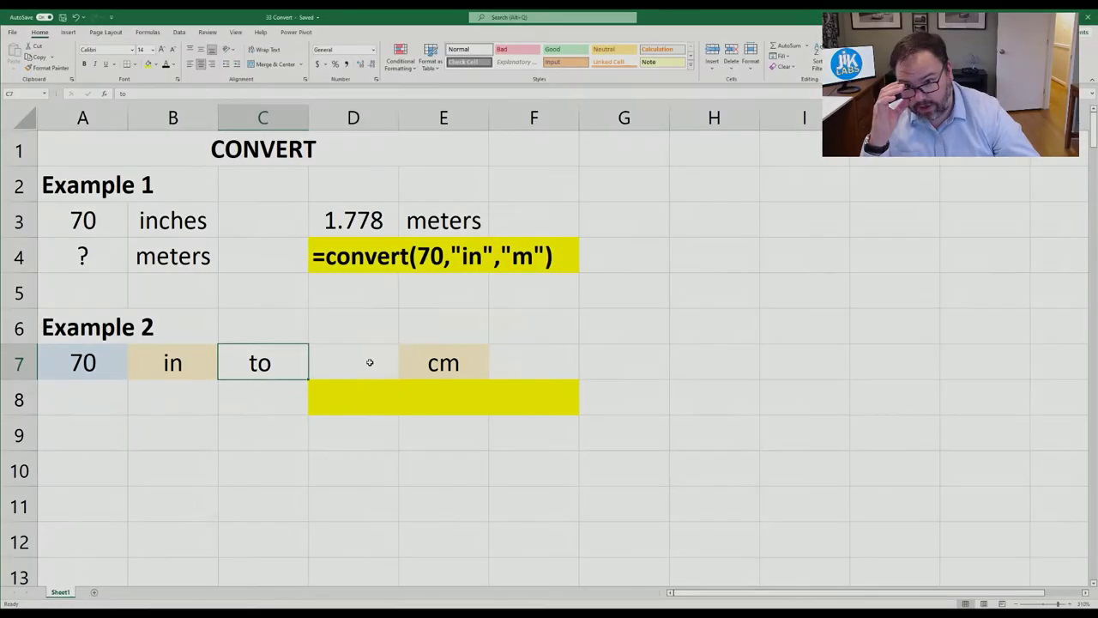
{"action": "left_click", "coordinate": [369, 362]}
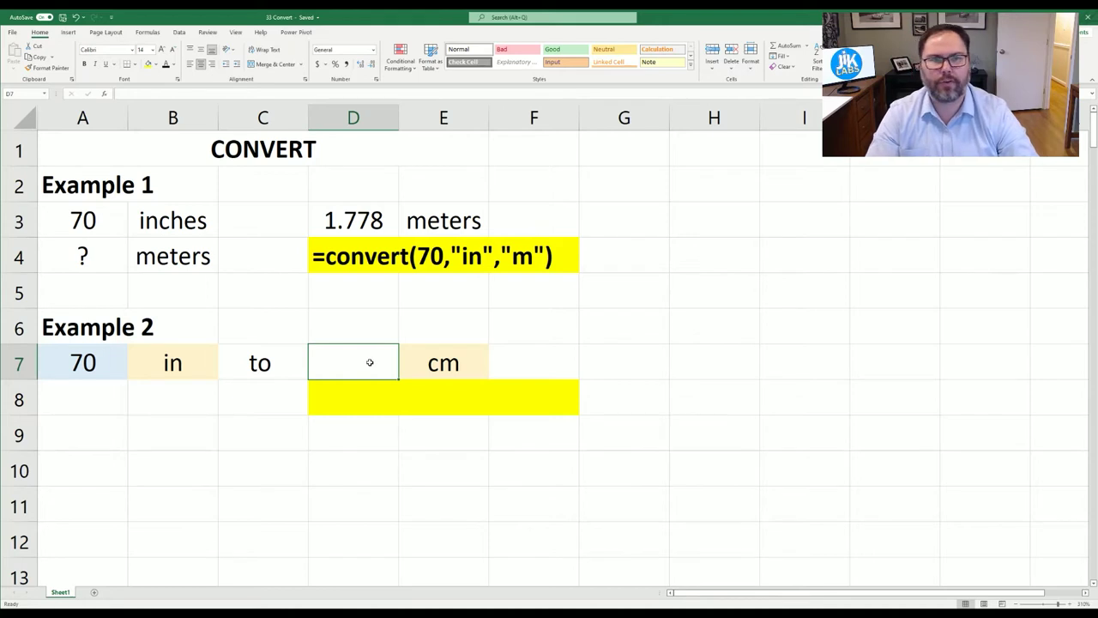
{"action": "left_click", "coordinate": [83, 365]}
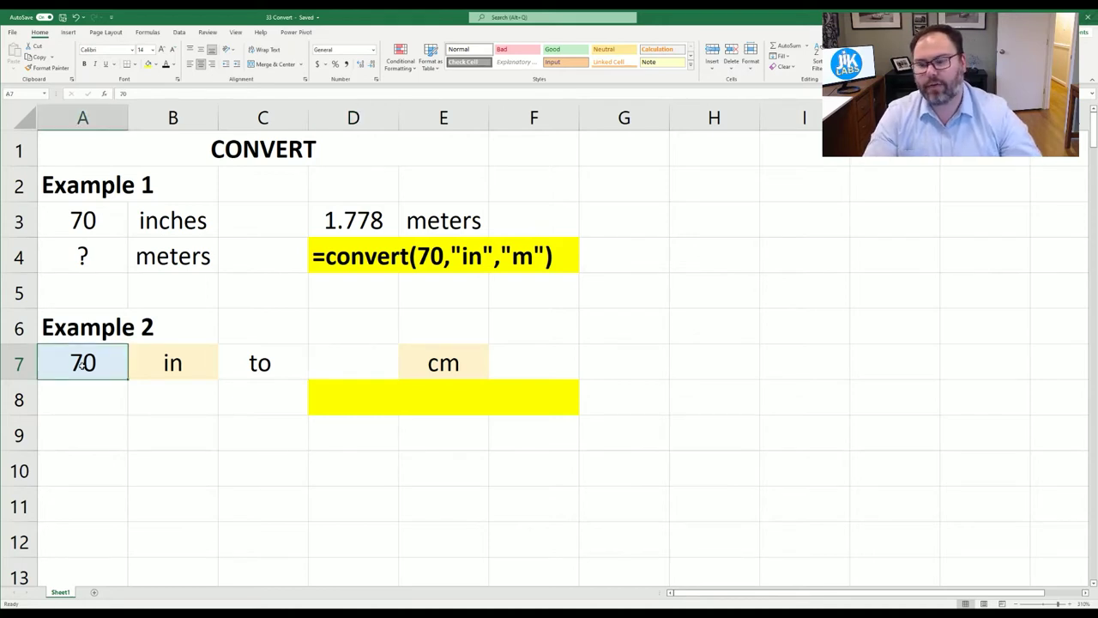
{"action": "left_click", "coordinate": [146, 359]}
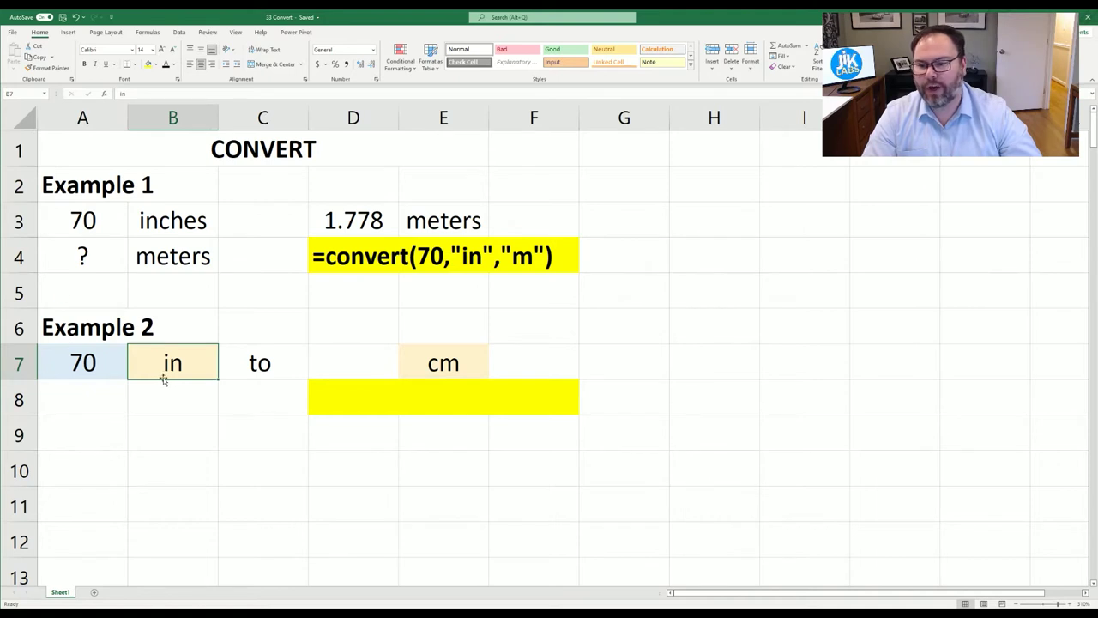
{"action": "left_click", "coordinate": [452, 351]}
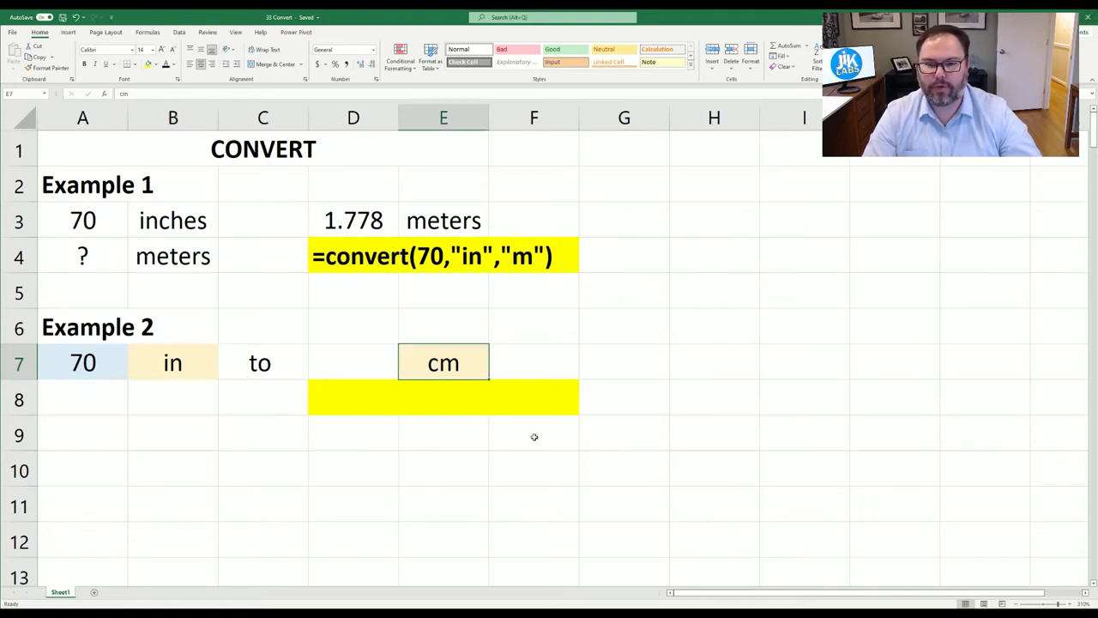
Enter the formula =CONVERT(A7,B7,E7) in cell D7 to convert Example 2's value using cell references.
{"action": "left_click", "coordinate": [347, 367]}
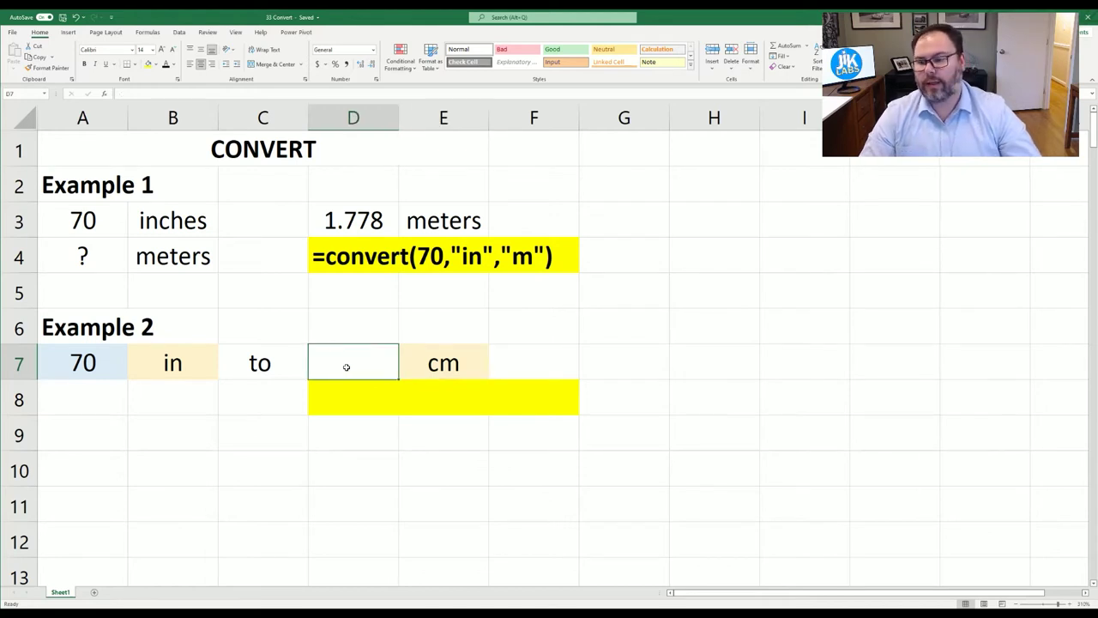
{"action": "type", "text": "="}
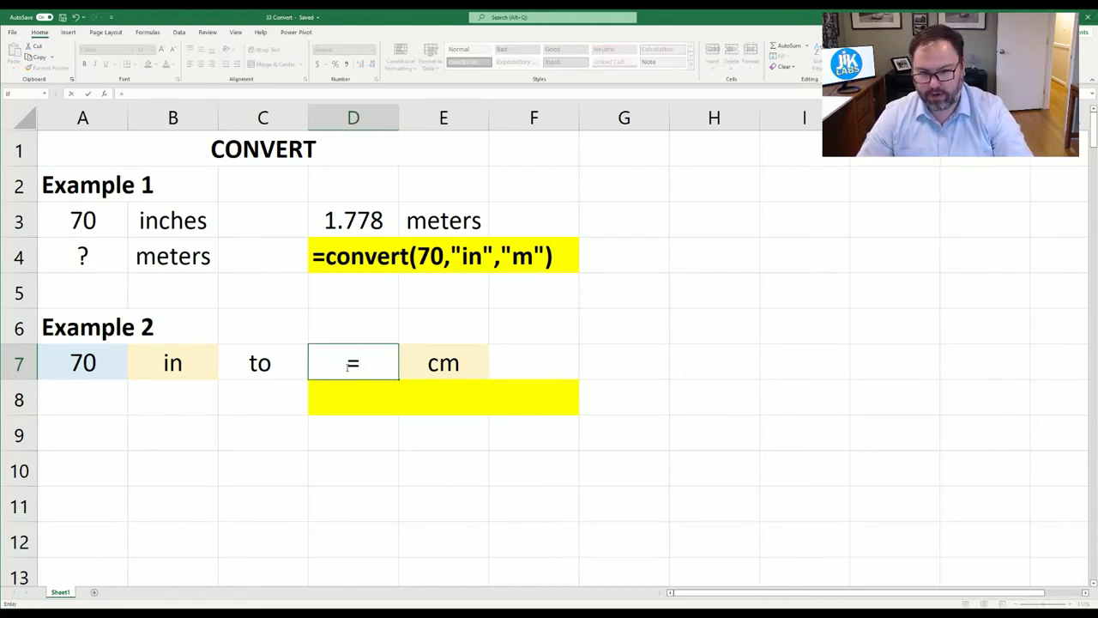
{"action": "type", "text": "conv"}
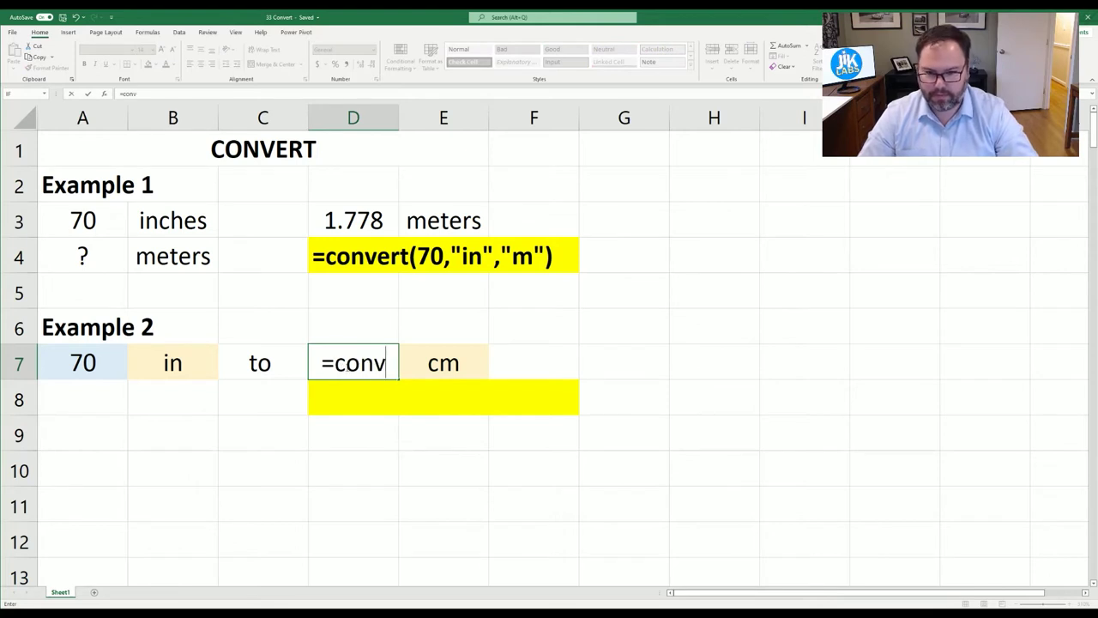
{"action": "key", "text": "Tab"}
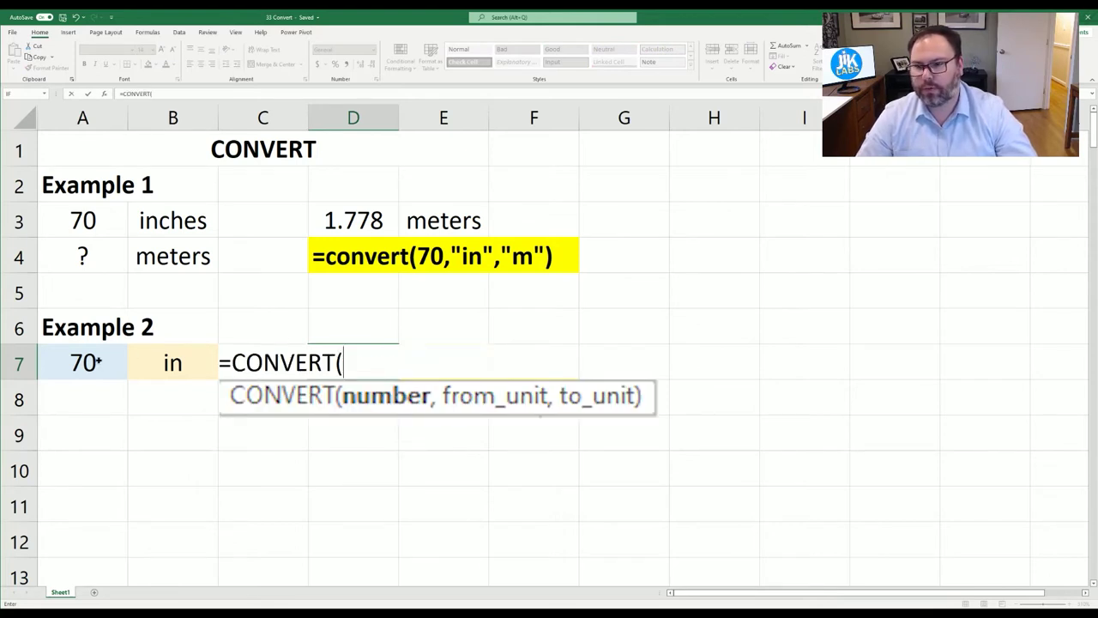
{"action": "left_click", "coordinate": [99, 362]}
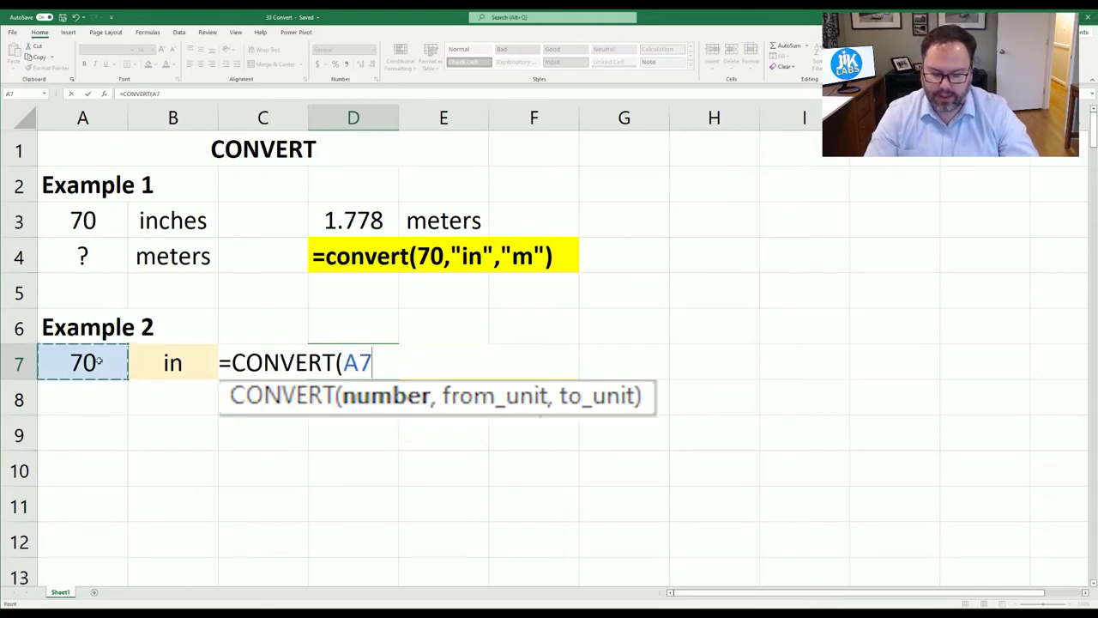
{"action": "type", "text": ","}
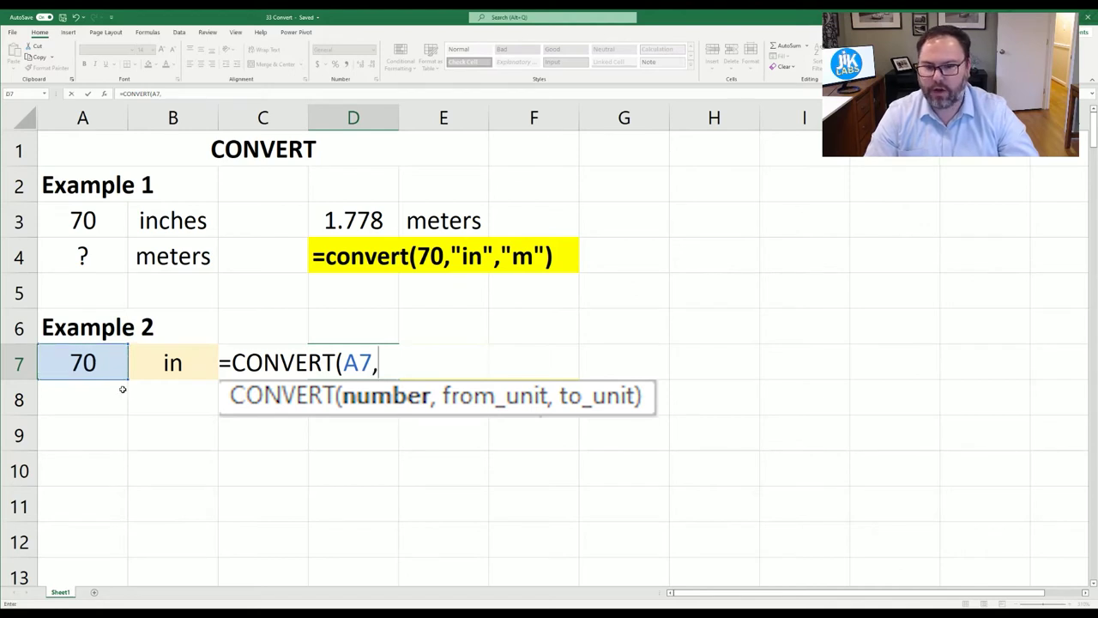
{"action": "left_click", "coordinate": [176, 364]}
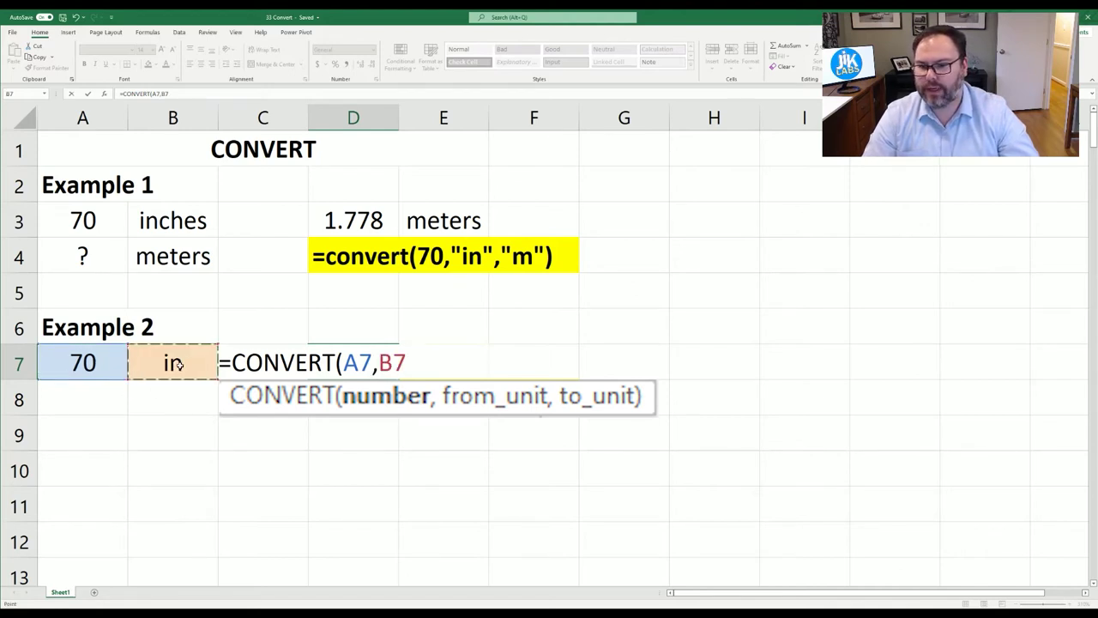
{"action": "type", "text": ","}
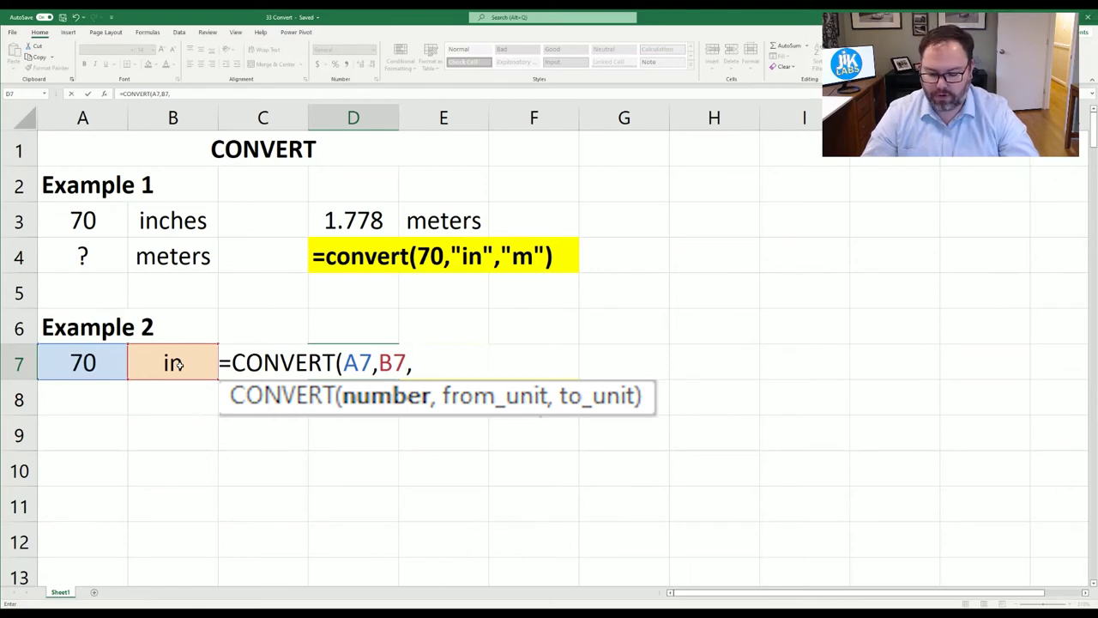
{"action": "type", "text": "E"}
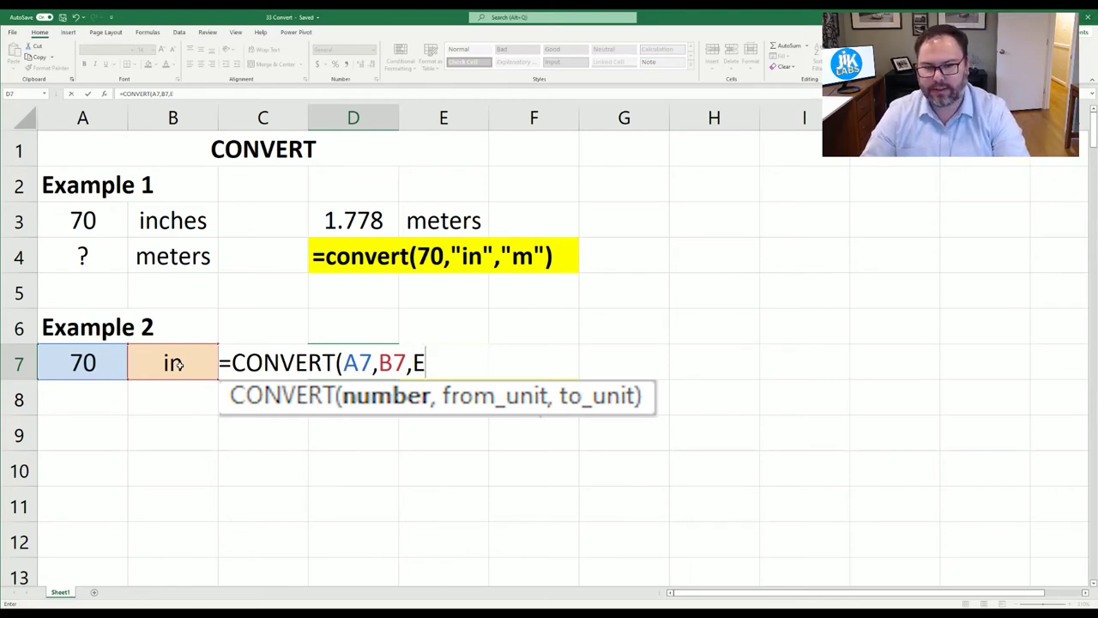
{"action": "type", "text": "70"}
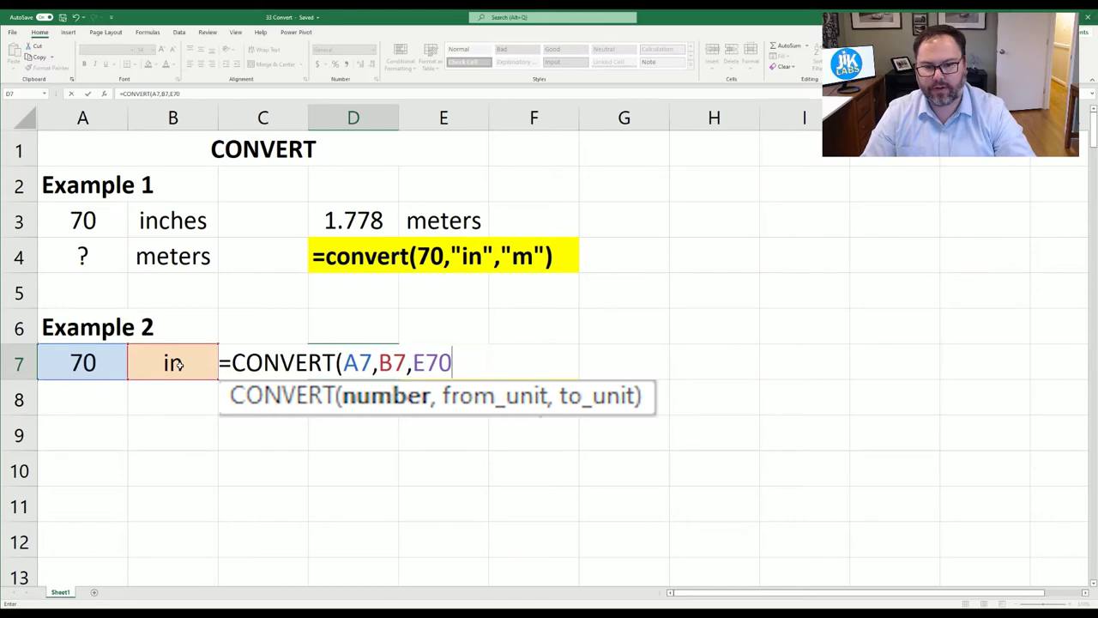
{"action": "key", "text": "BackSpace"}
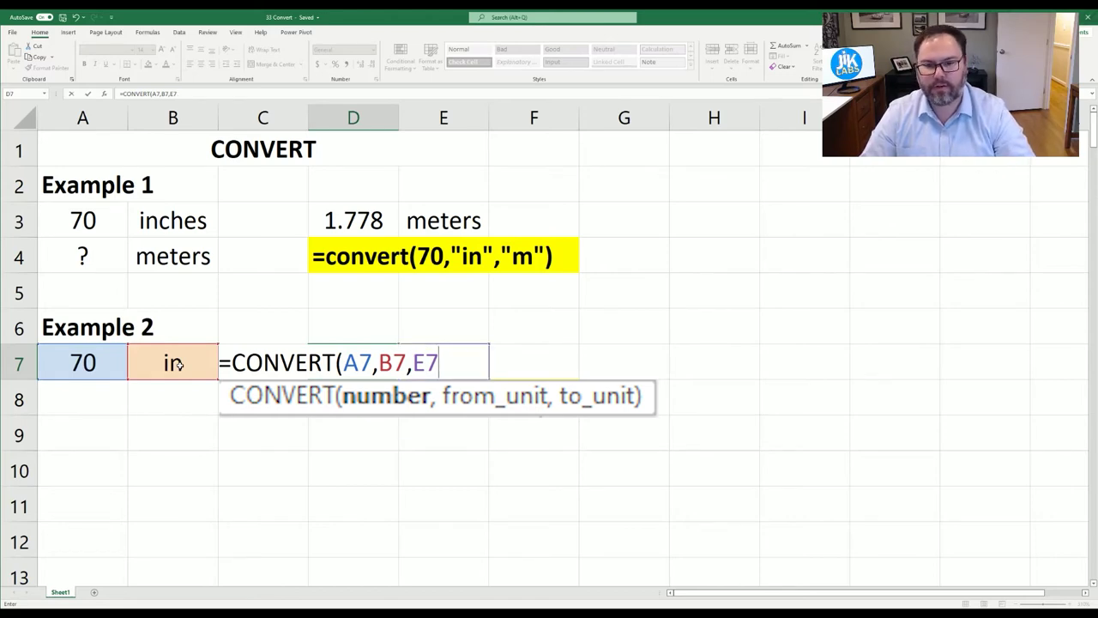
{"action": "key", "text": "Return"}
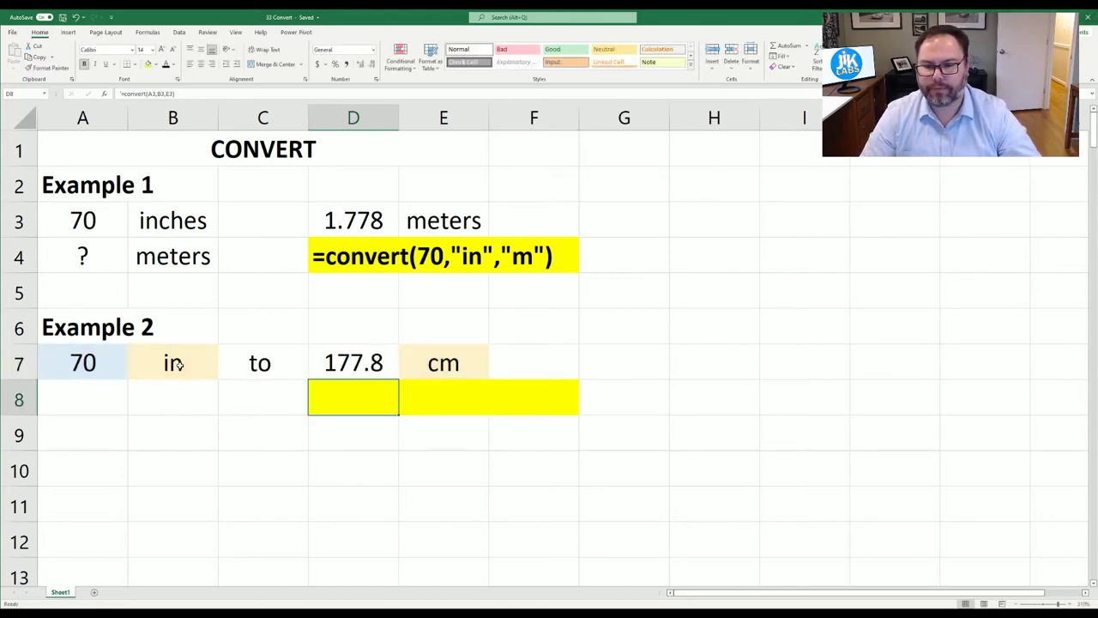
Change the font color of the hidden formula text in cell D8 to black.
{"action": "key", "text": "Up"}
{"action": "key", "text": "Down"}
{"action": "key", "text": "Up"}
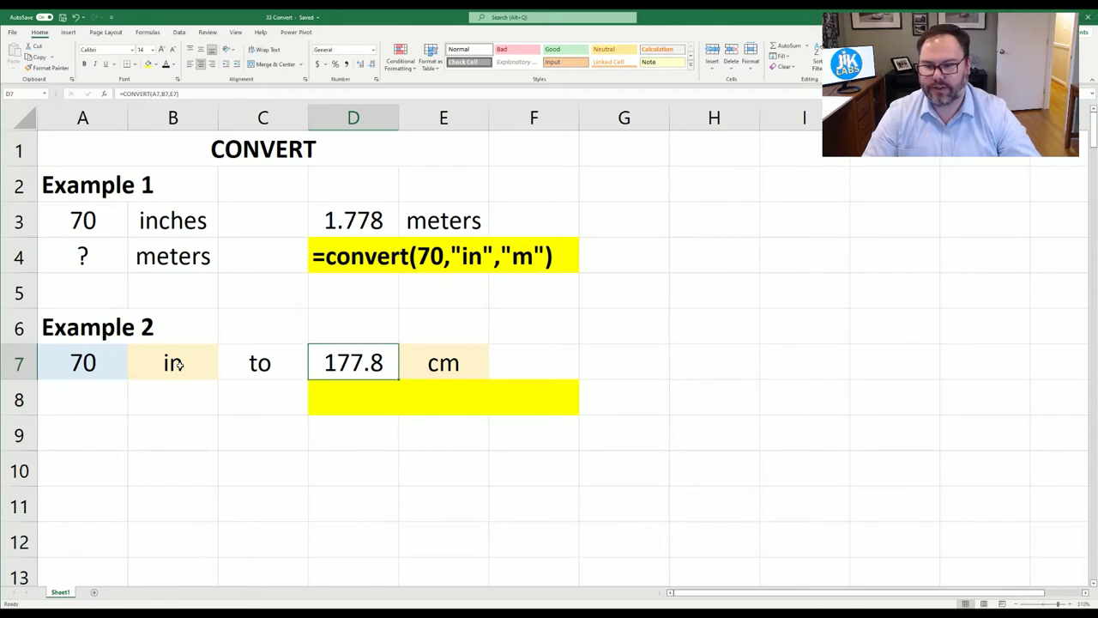
{"action": "key", "text": "Down"}
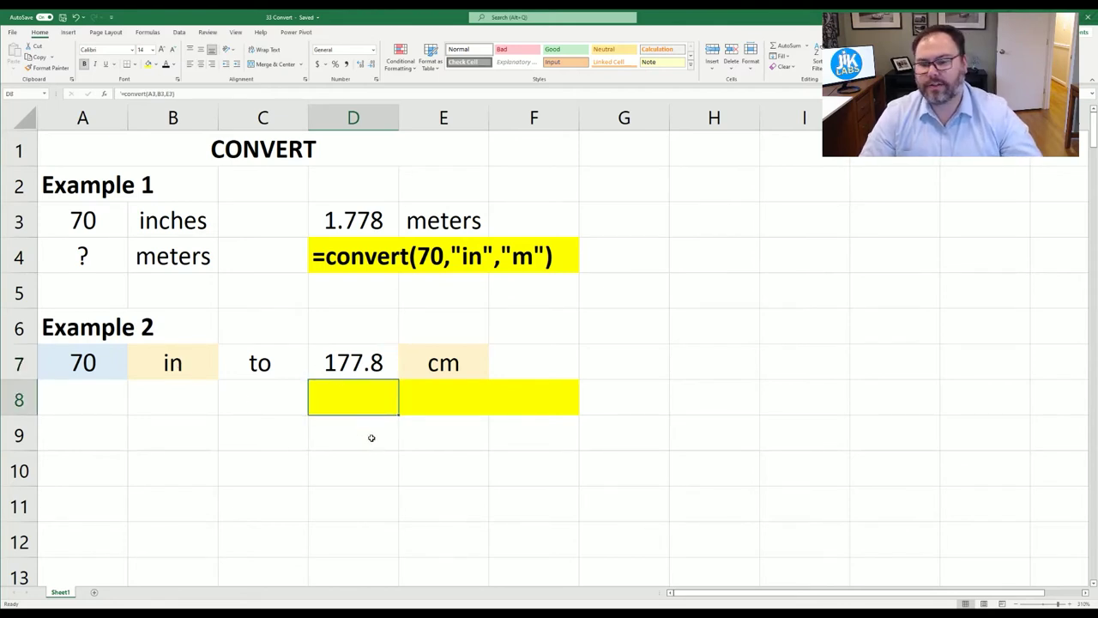
{"action": "left_click", "coordinate": [168, 64]}
Change the target unit in cell E7 to m.
{"action": "left_click", "coordinate": [443, 362]}
{"action": "type", "text": "m"}
{"action": "key", "text": "ctrl+Return"}
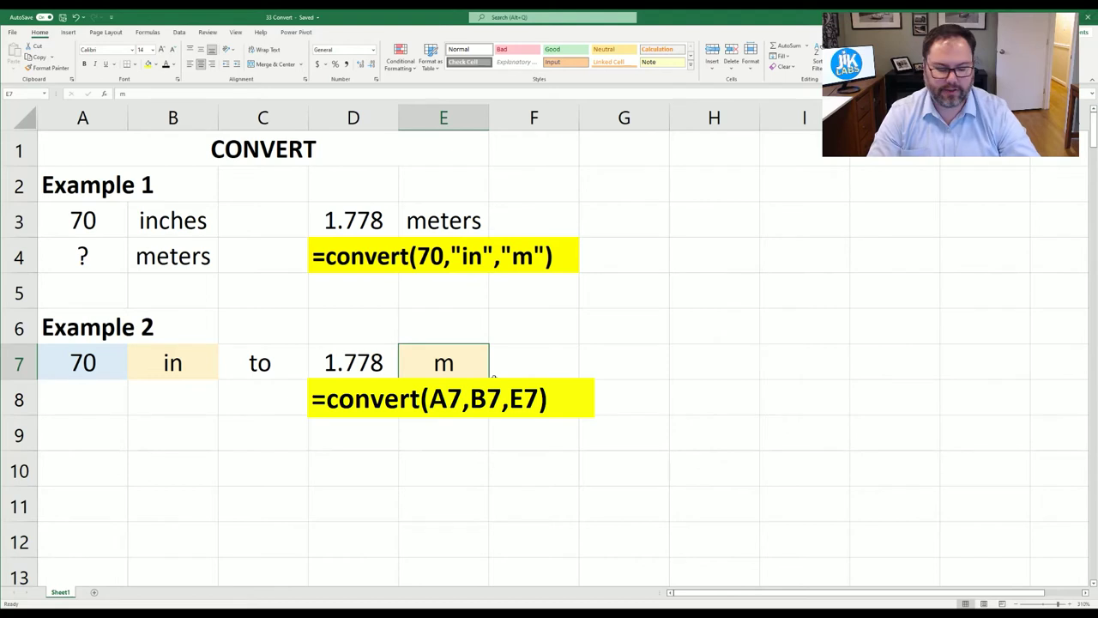
Set Example 2 to convert 12 parsecs to light-years, with 12 in A7, pc in B7 and ly in E7.
{"action": "left_click", "coordinate": [169, 369]}
{"action": "left_click", "coordinate": [77, 363]}
{"action": "type", "text": "12"}
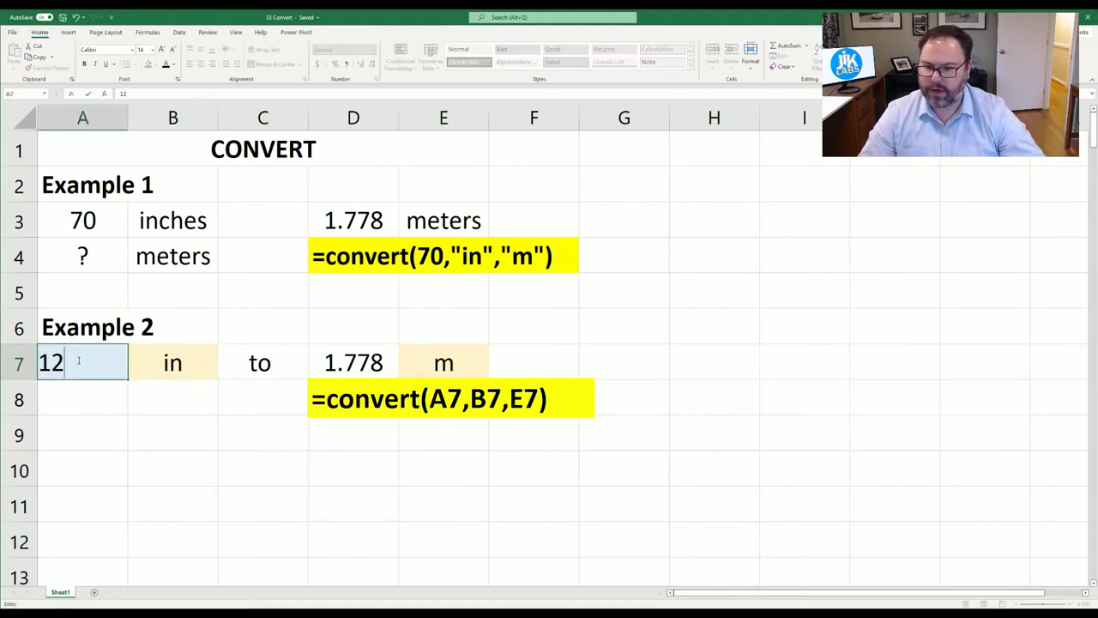
{"action": "key", "text": "Tab"}
{"action": "type", "text": "pc"}
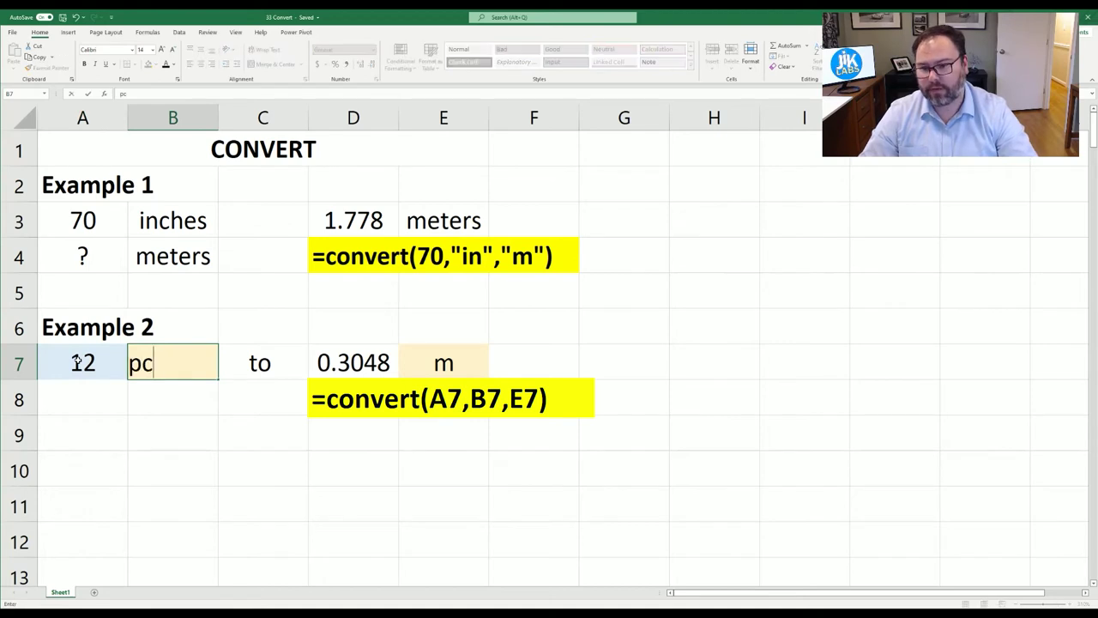
{"action": "key", "text": "Tab"}
{"action": "key", "text": "Tab"}
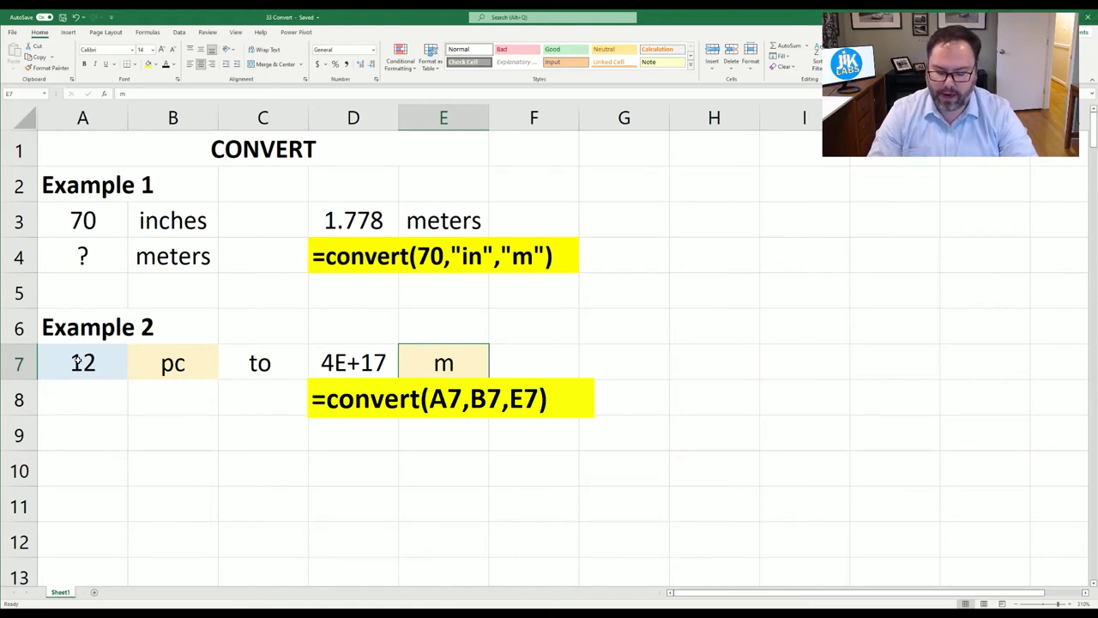
{"action": "type", "text": "ly"}
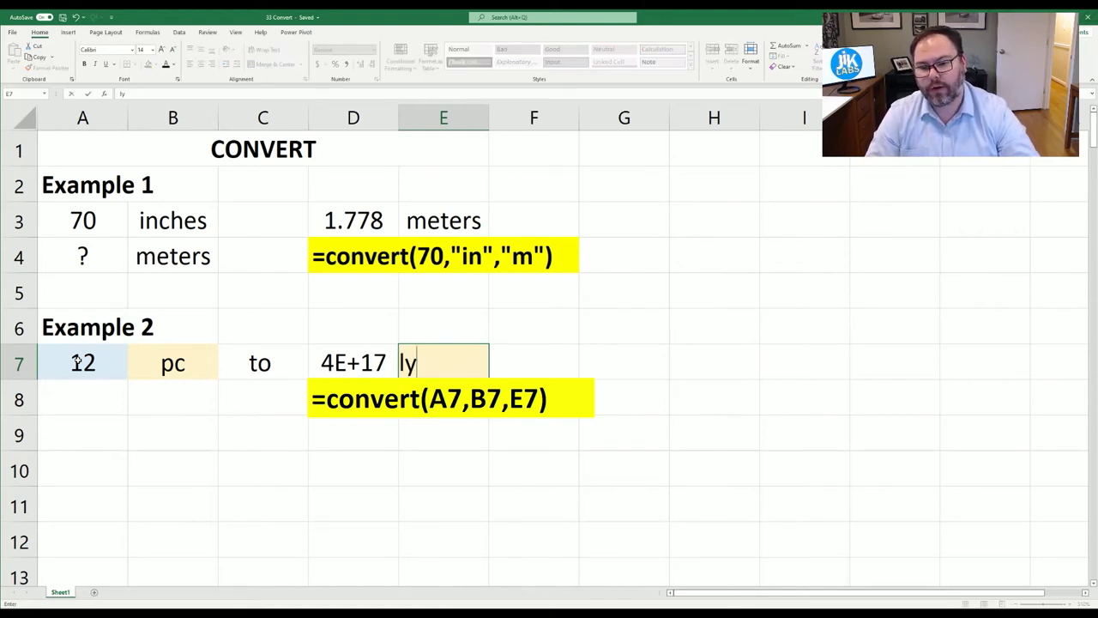
{"action": "key", "text": "Return"}
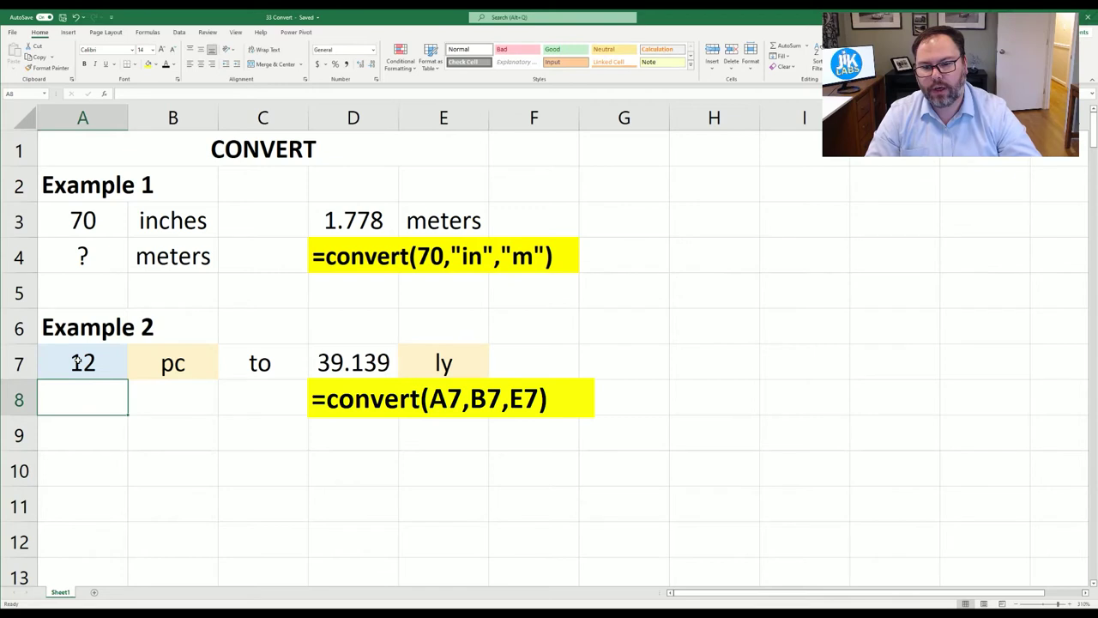